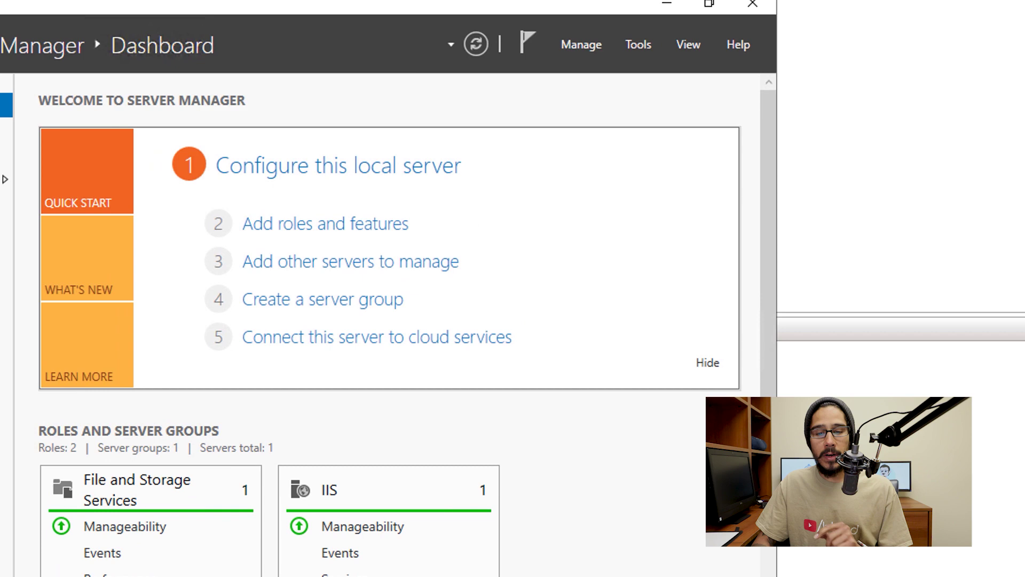
Step: In Add Roles and Features, select the Windows Deployment Services role with its management tools
click(484, 51)
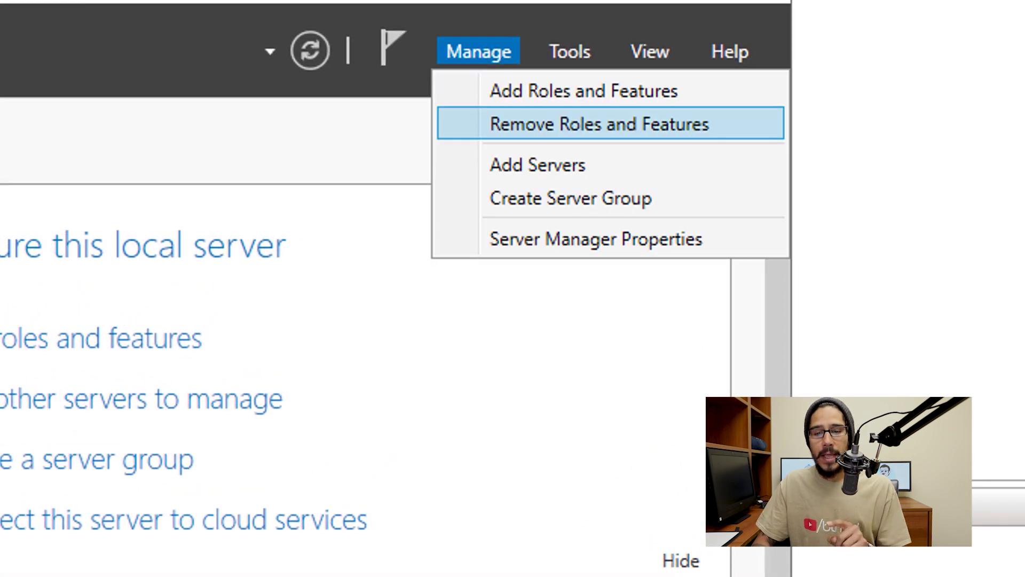
click(584, 91)
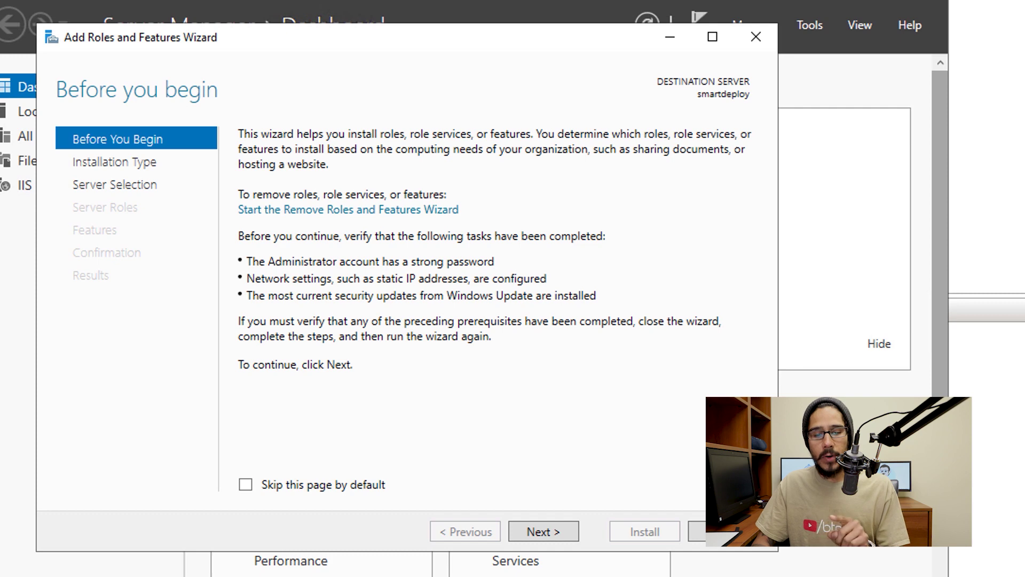
key(Return)
key(Return)
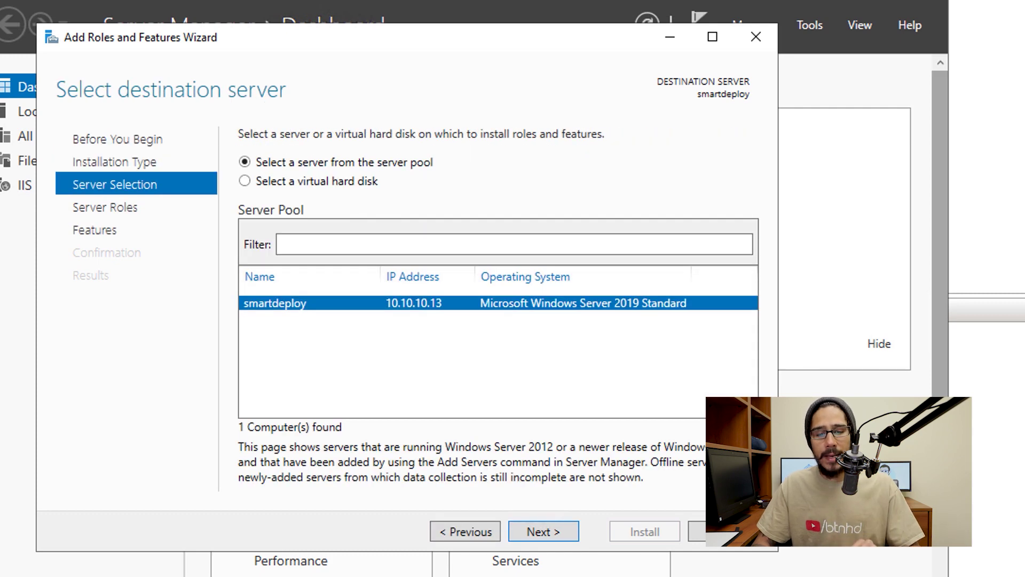
key(Return)
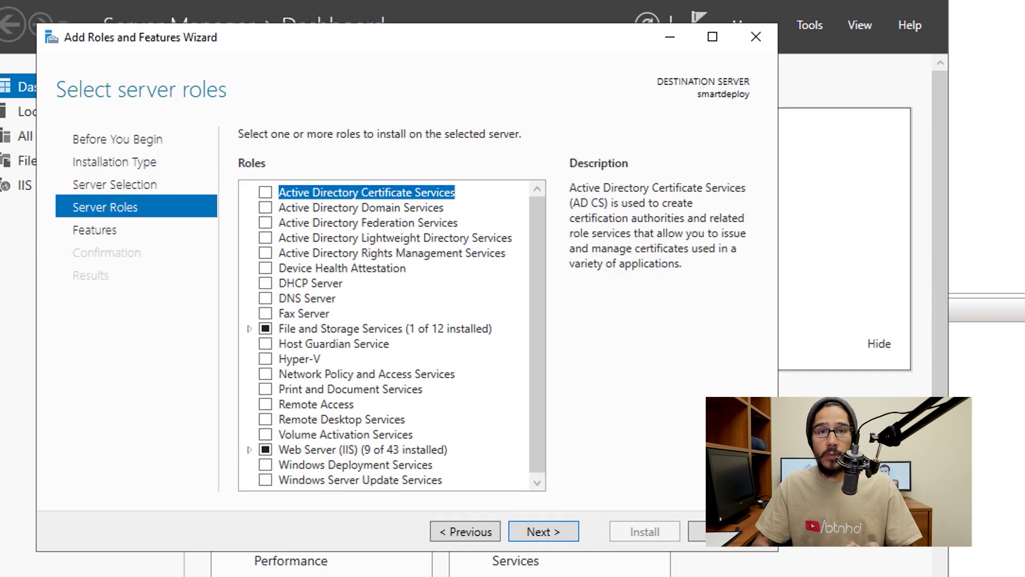
key(w)
key(w)
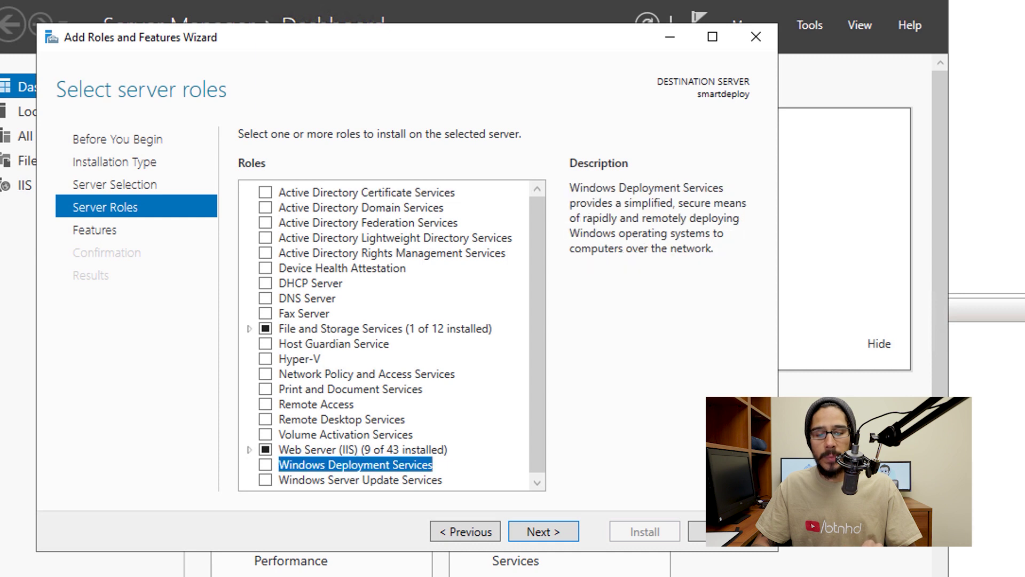
key(space)
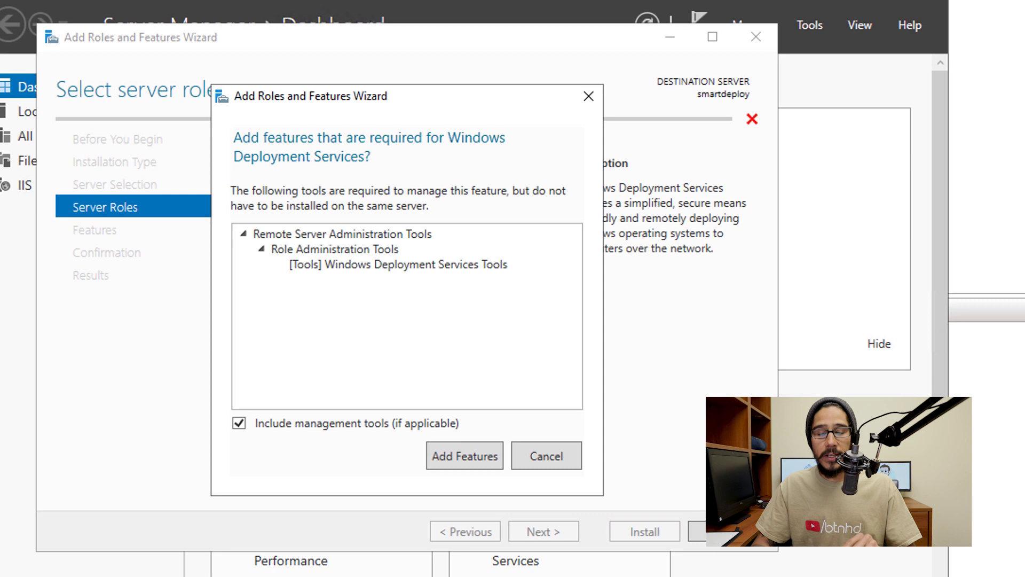
key(Return)
key(Return)
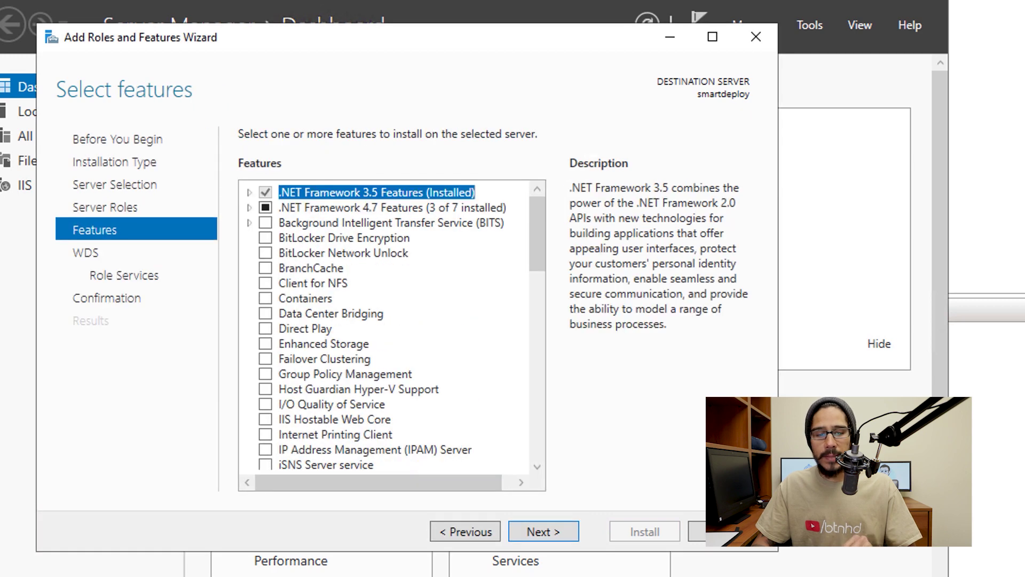
key(Return)
key(Return)
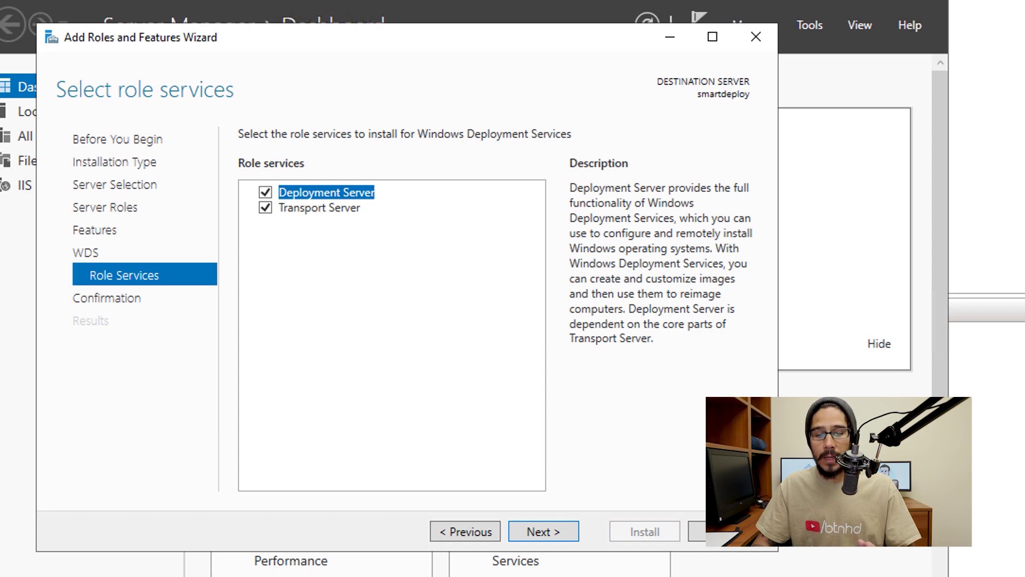
Step: Advance the roles wizard to the installation confirmation page
key(Return)
key(Return)
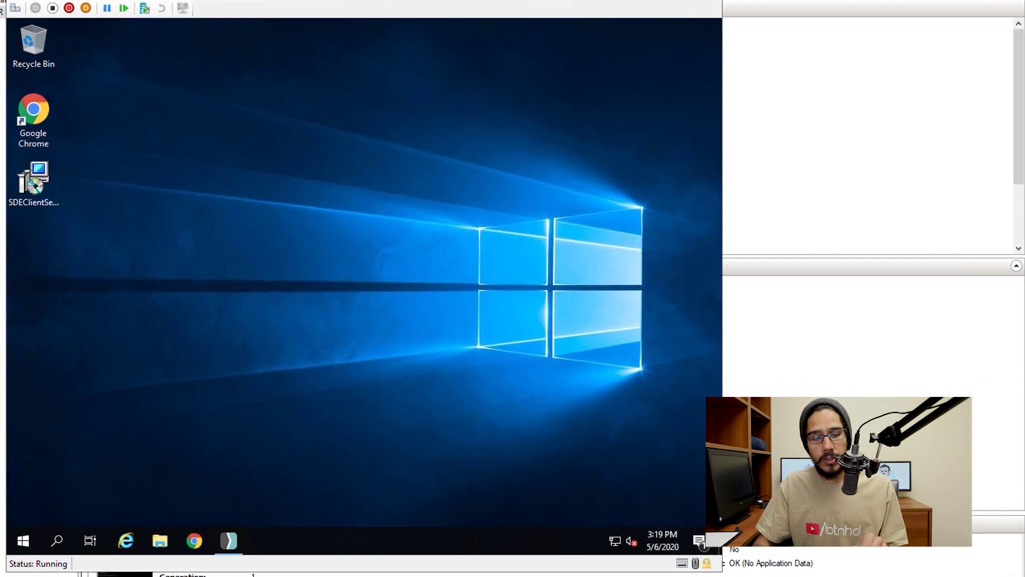
Step: Launch Windows Deployment Services from the Start menu's Windows Administrative Tools group
click(21, 534)
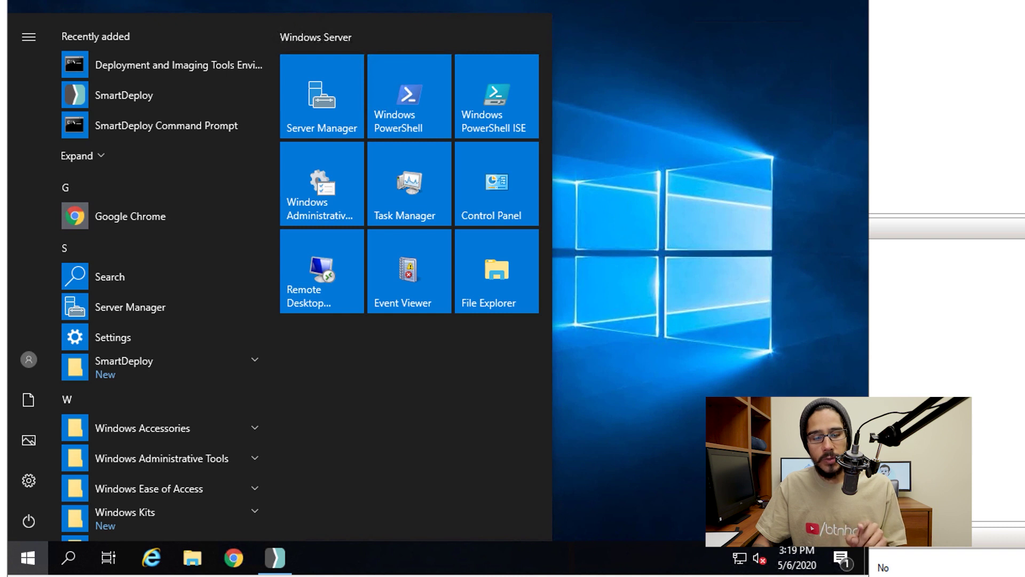
click(162, 458)
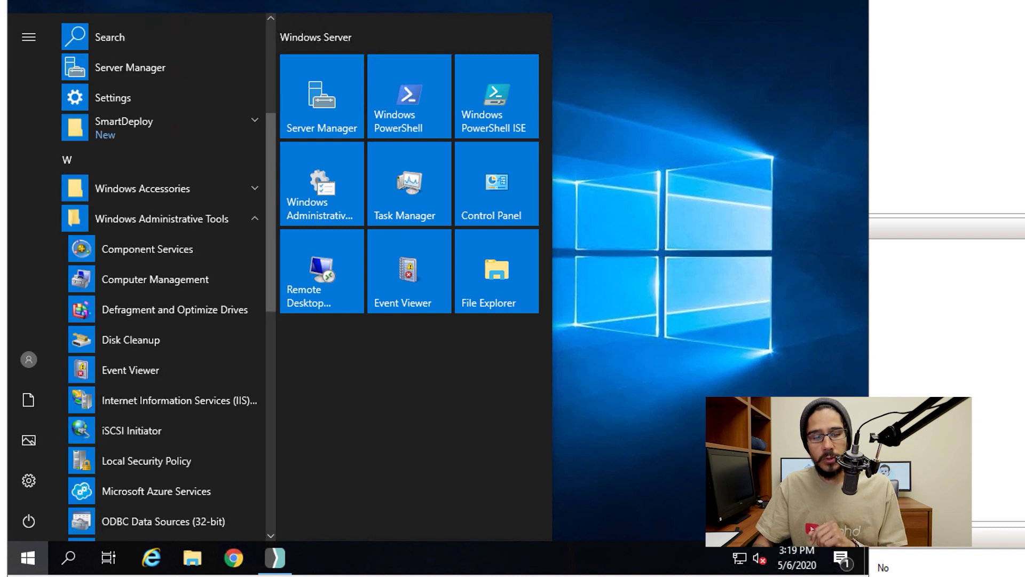
scroll(160, 267, down, 10)
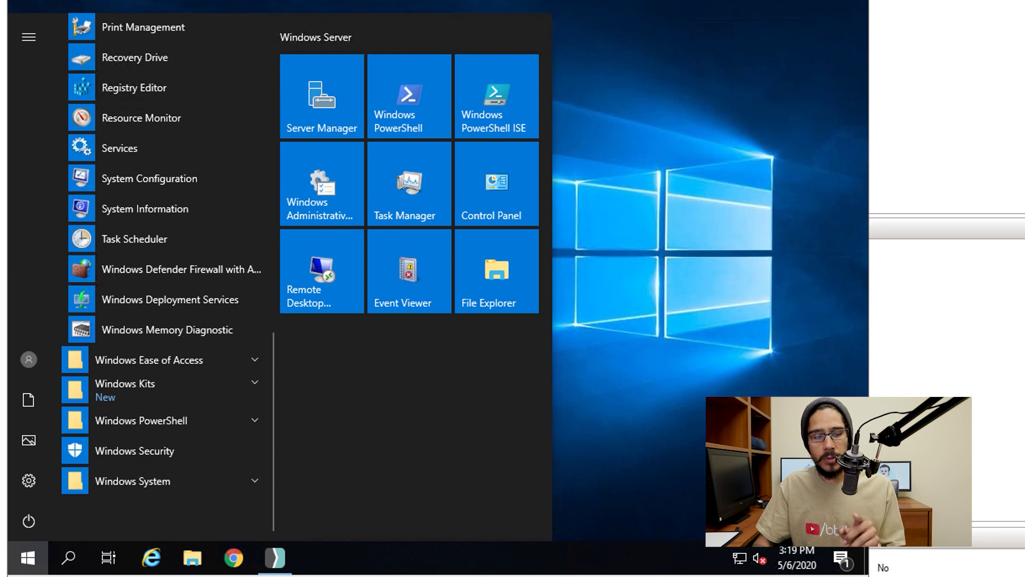
click(169, 299)
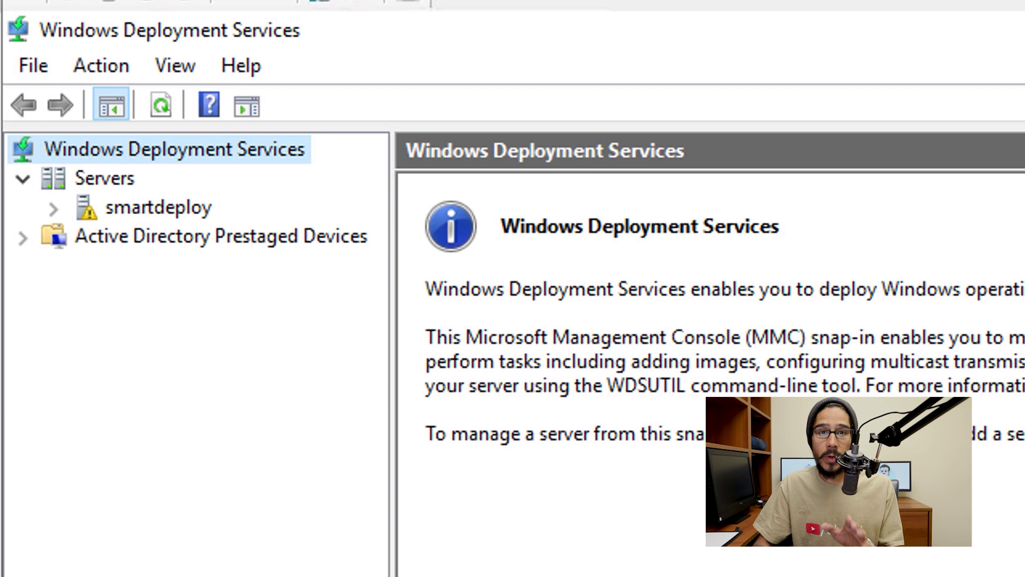
Step: Start the Configure Server wizard for the smartdeploy server
key(Down)
key(Down)
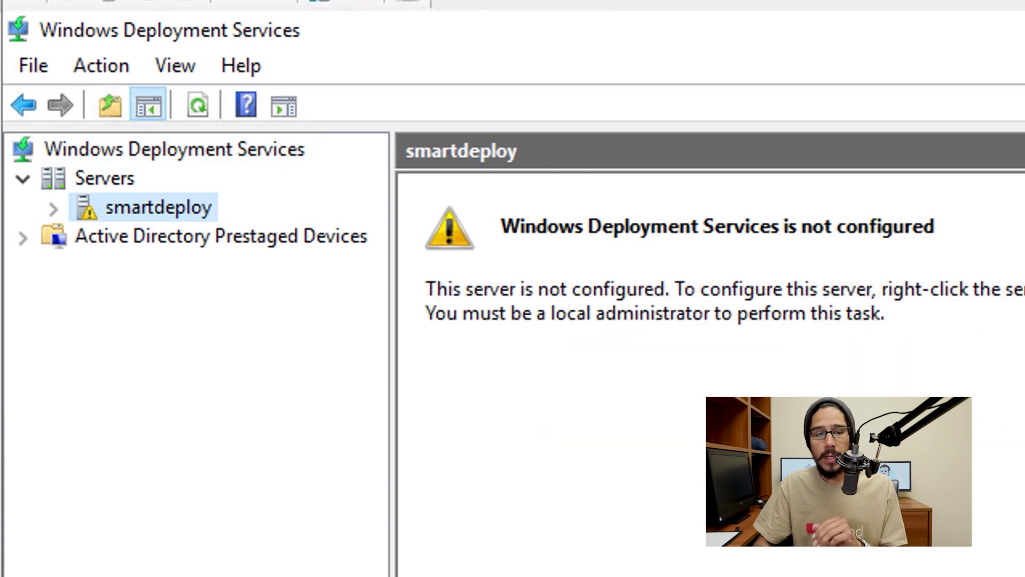
key(shift+F10)
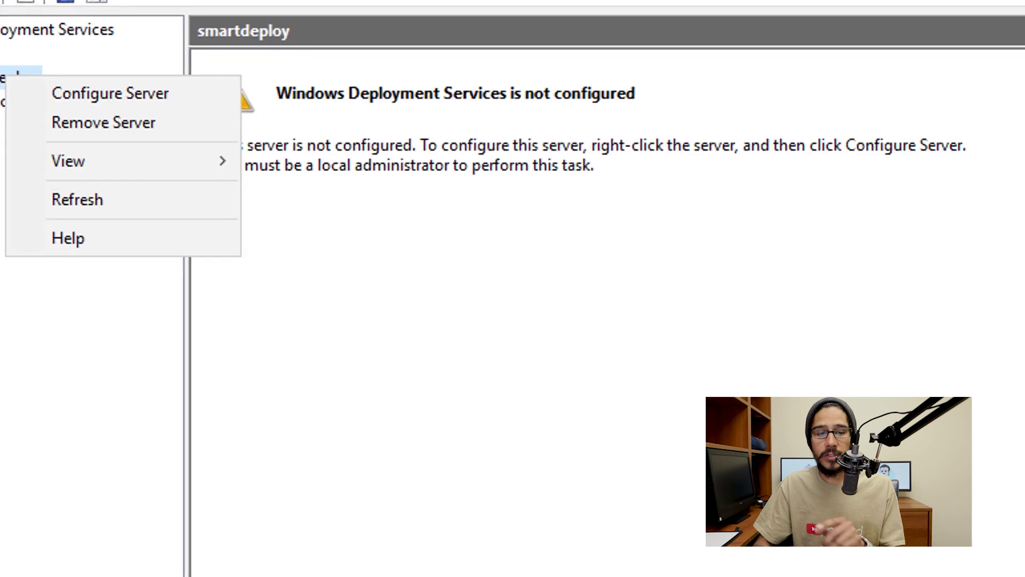
key(Down)
key(Return)
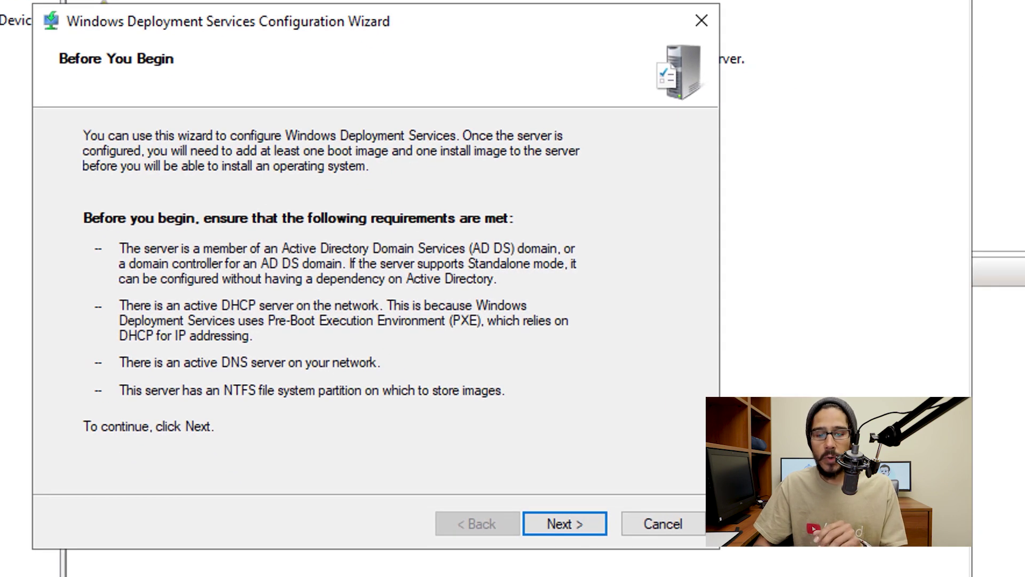
key(Return)
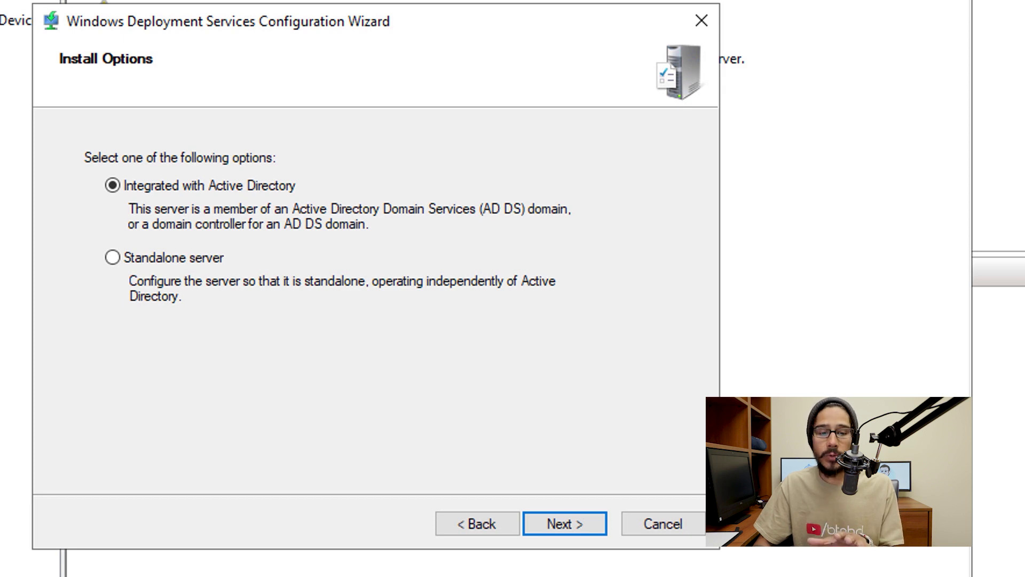
Step: Choose Standalone server mode and keep C:\RemoteInstall as the remote installation folder
key(Down)
key(Return)
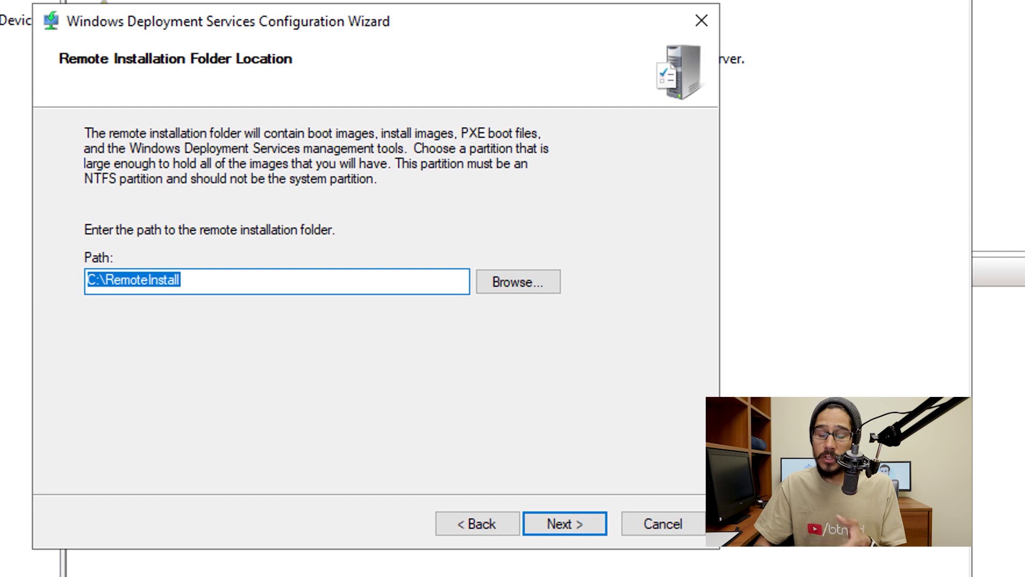
key(Return)
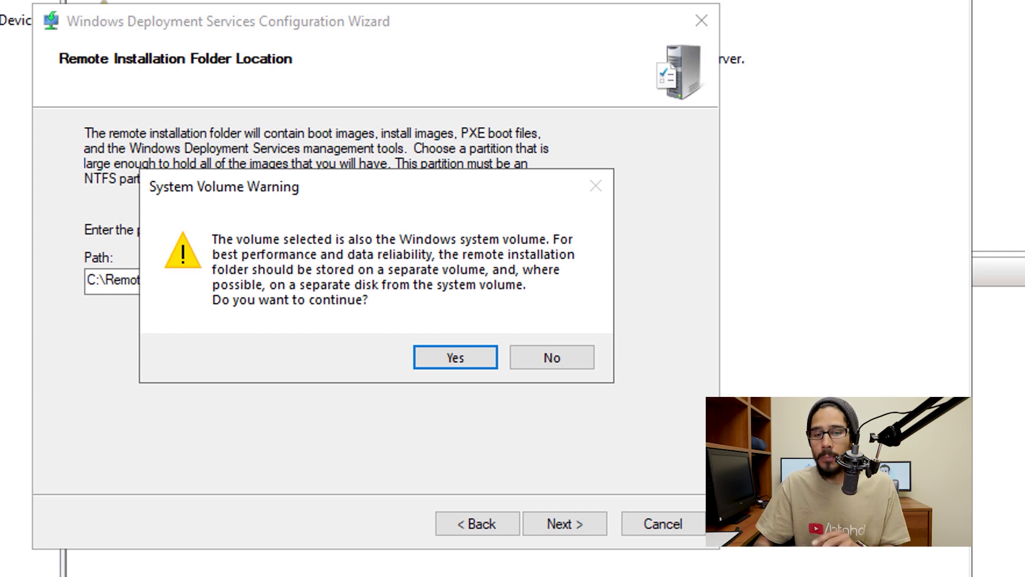
Step: Accept the system volume warning, respond to all client computers, and skip adding images
key(Return)
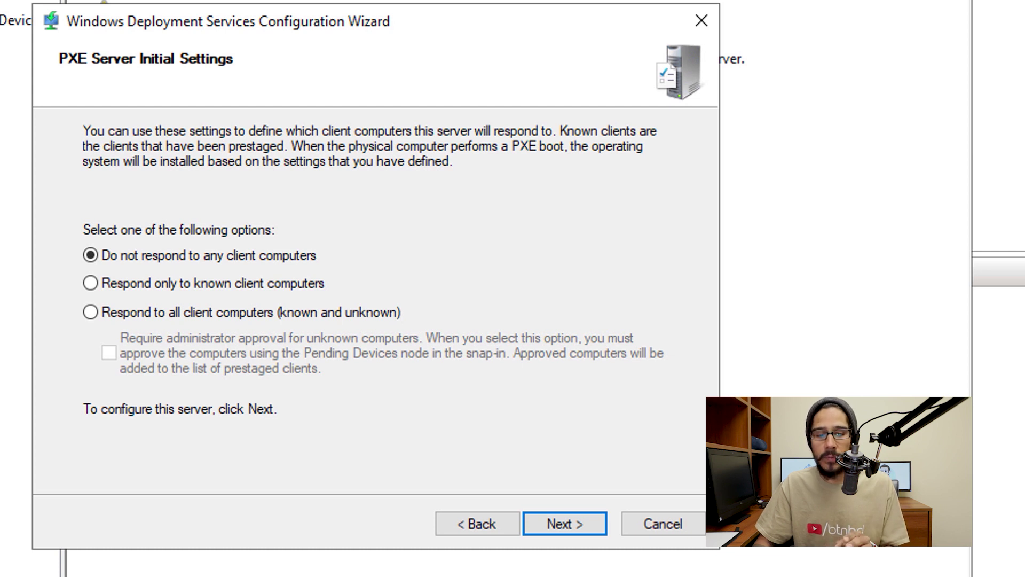
key(Down)
key(Down)
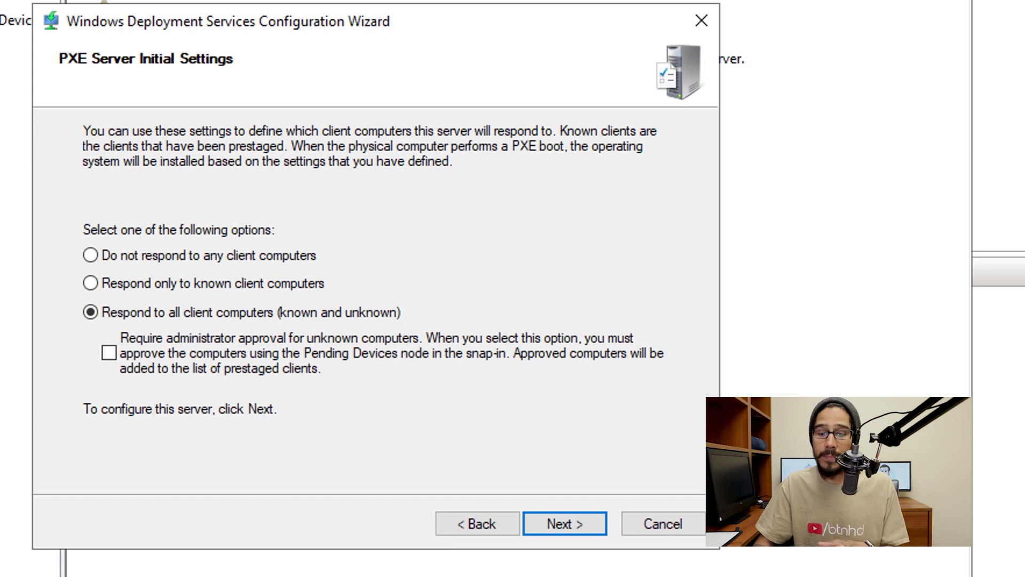
key(Return)
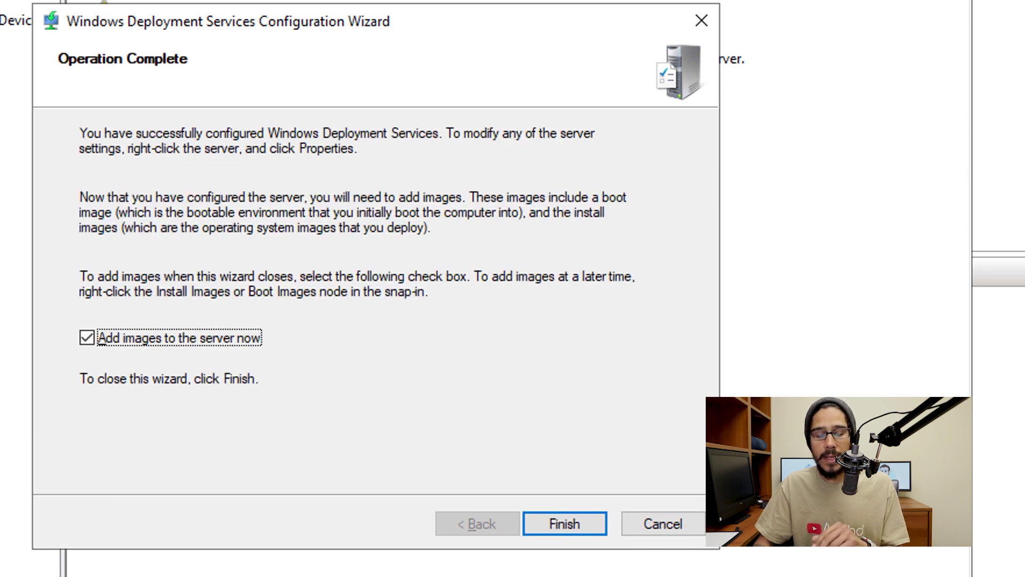
key(space)
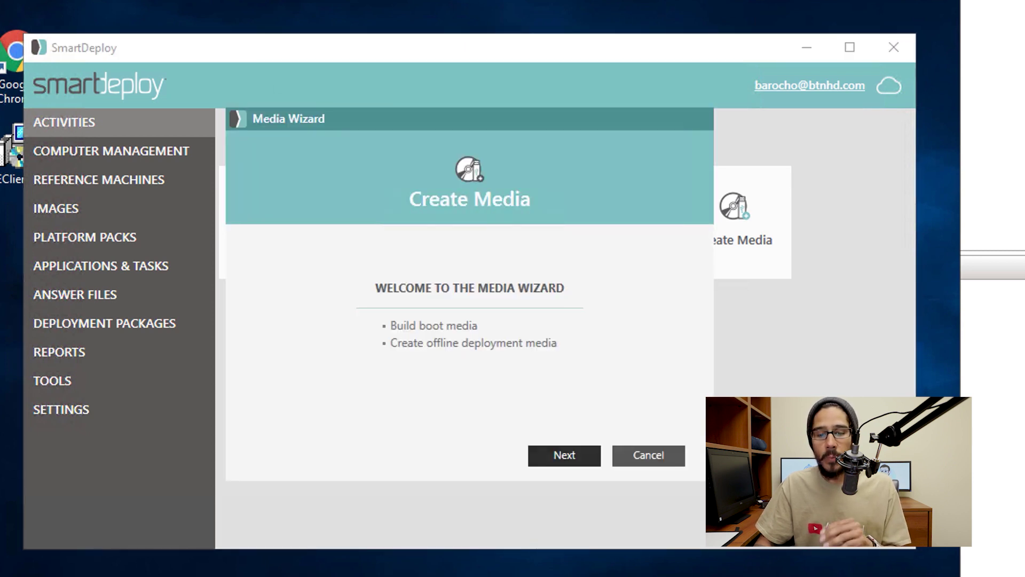
Step: Choose WDS boot media and keep both Dell OptiPlex platform packs
key(Return)
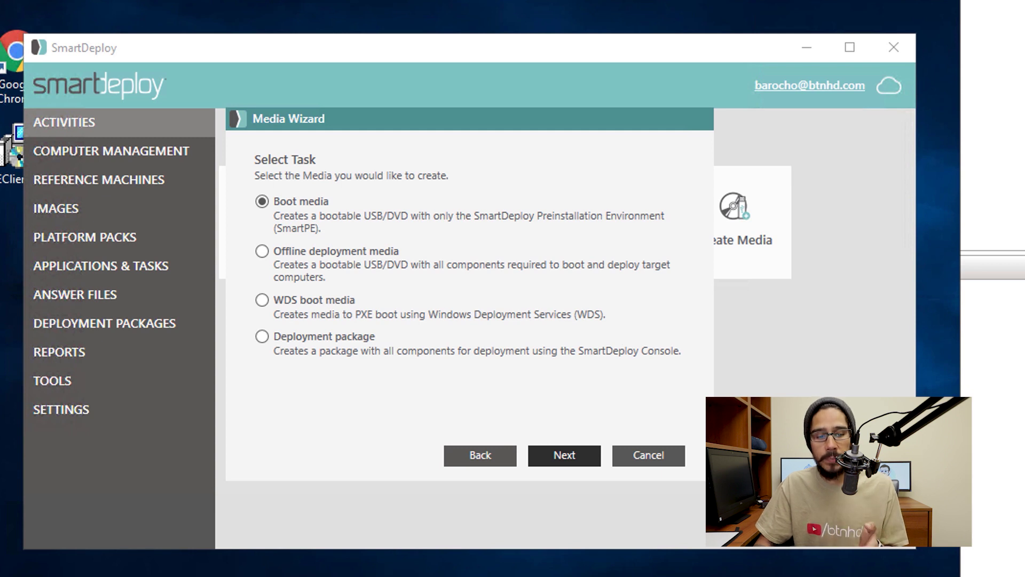
key(Down)
key(Down)
key(Return)
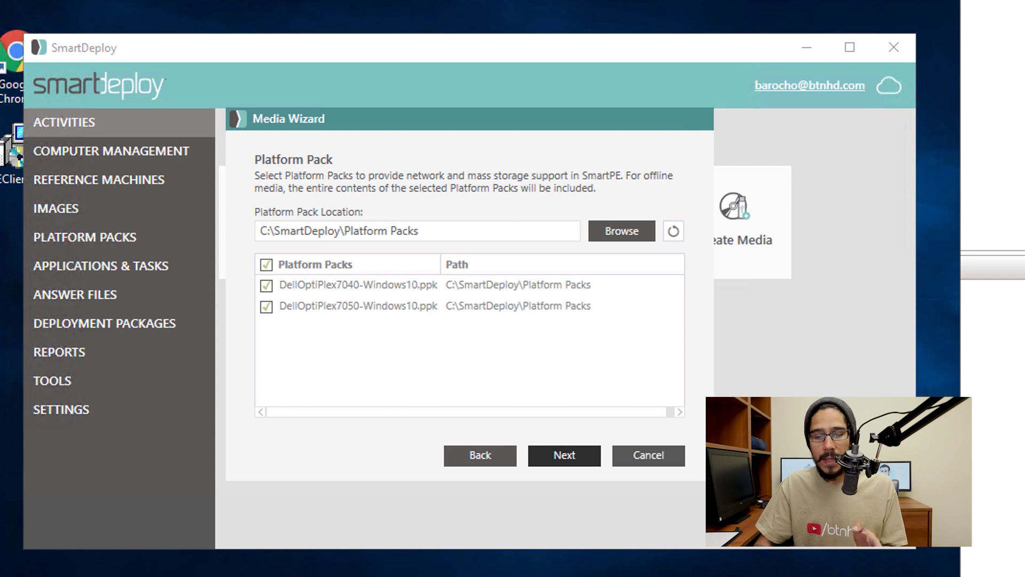
key(Return)
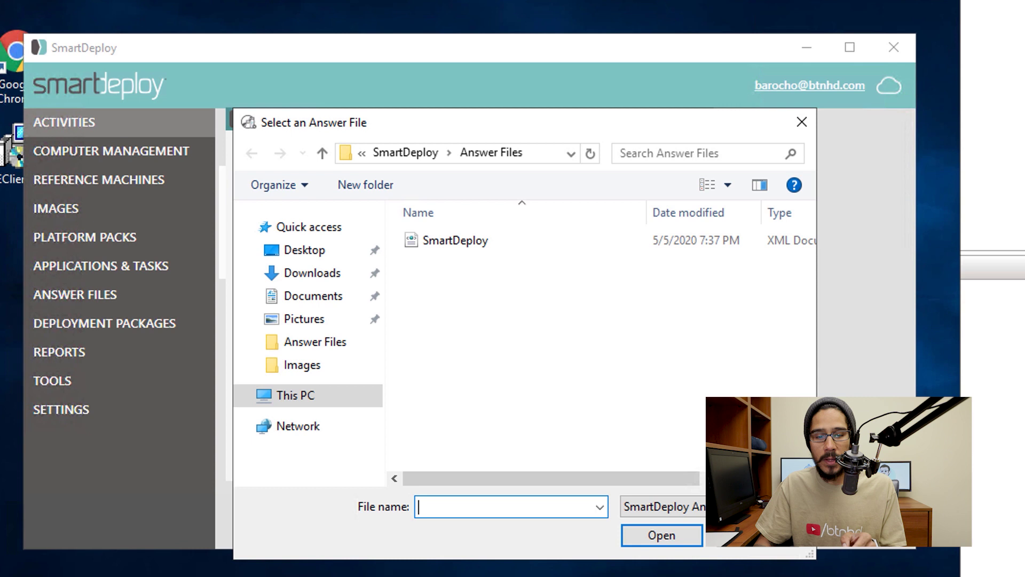
Step: Use SmartDeploy.xml as the custom answer file
key(shift+Tab)
key(Down)
key(Return)
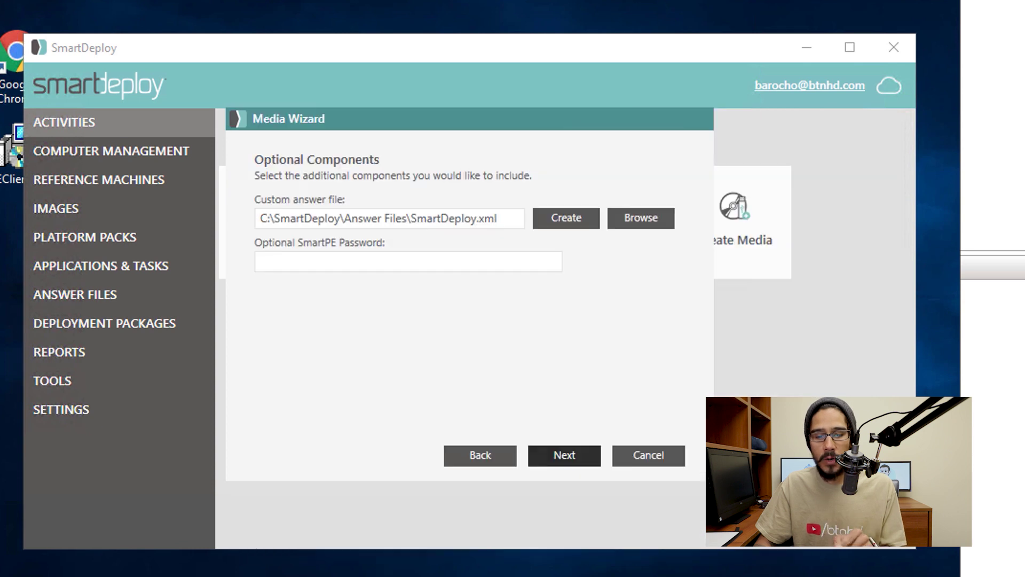
key(Return)
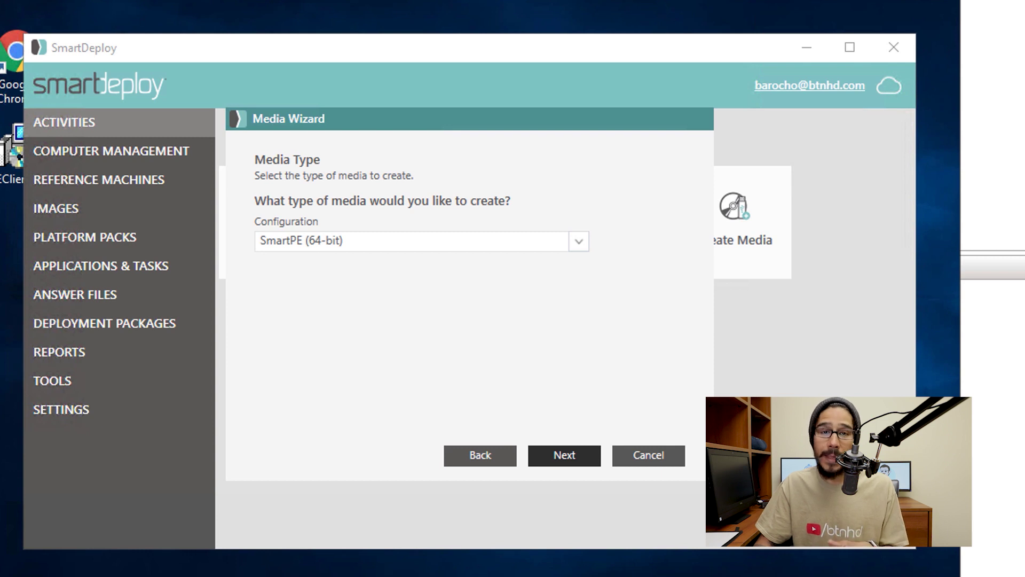
Step: Keep SmartPE (64-bit), save the boot media as SmartDeployWDS.wim, and build it
key(Return)
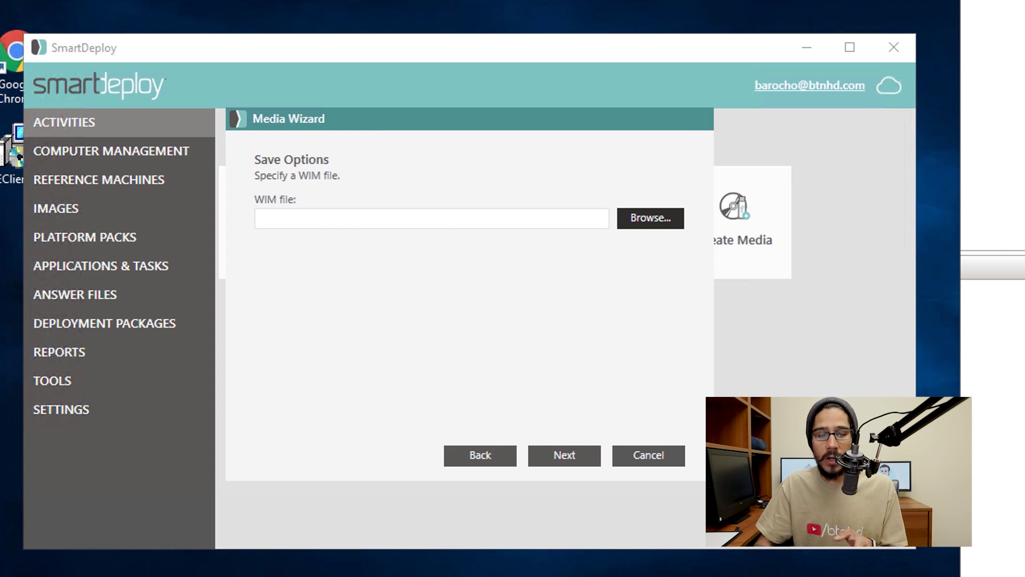
key(Return)
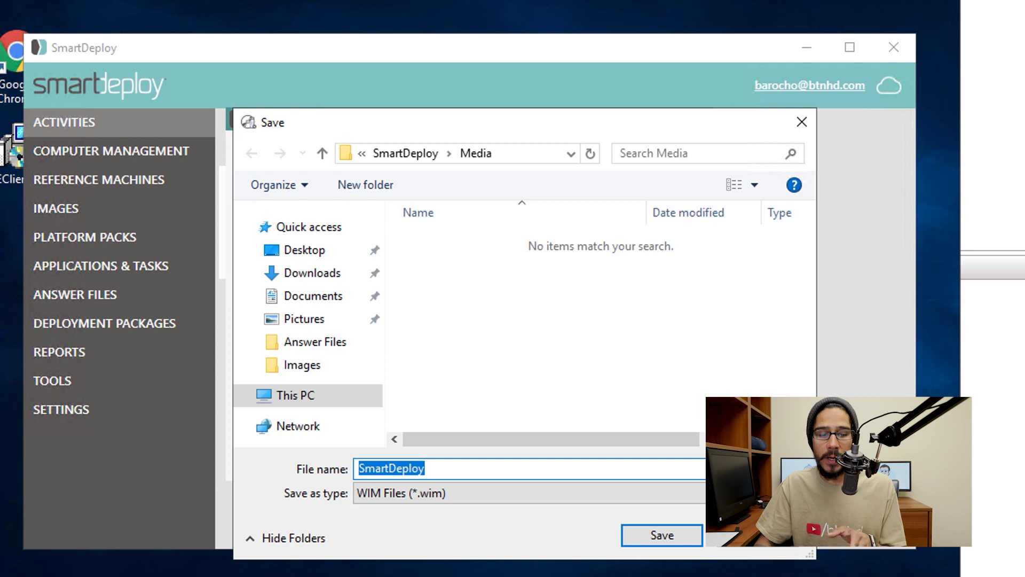
key(End)
text(WDS)
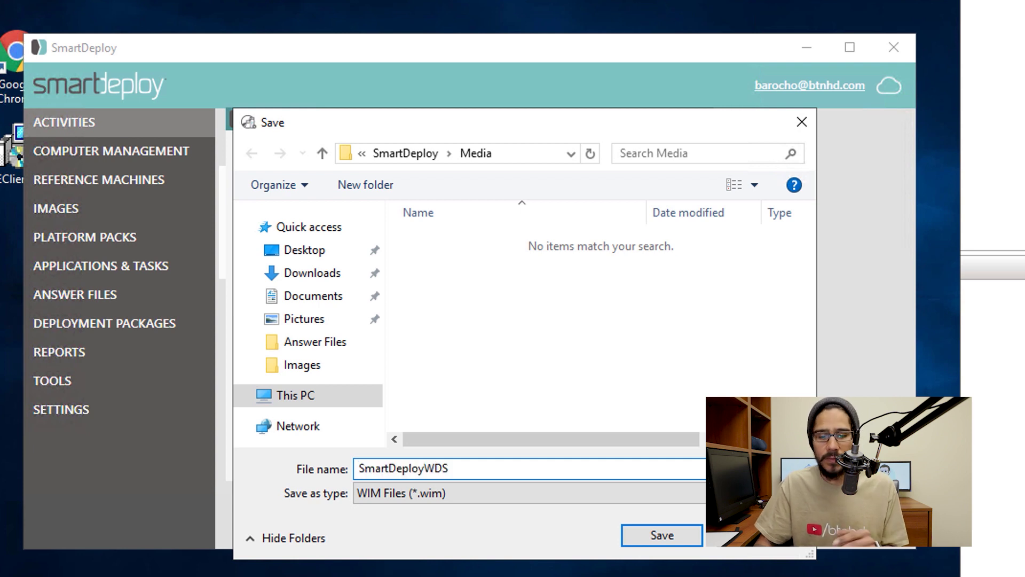
key(Return)
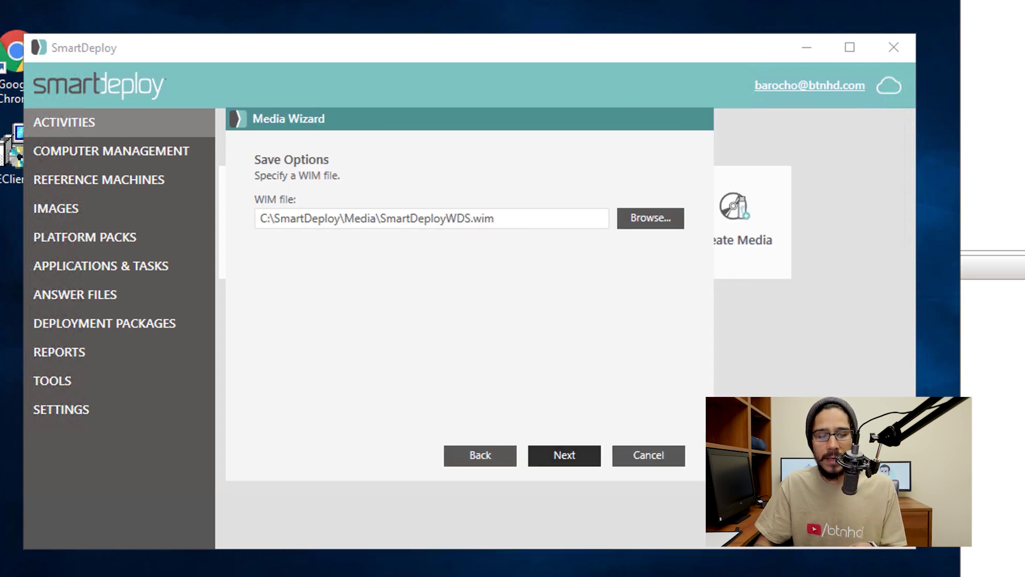
key(Return)
key(Return)
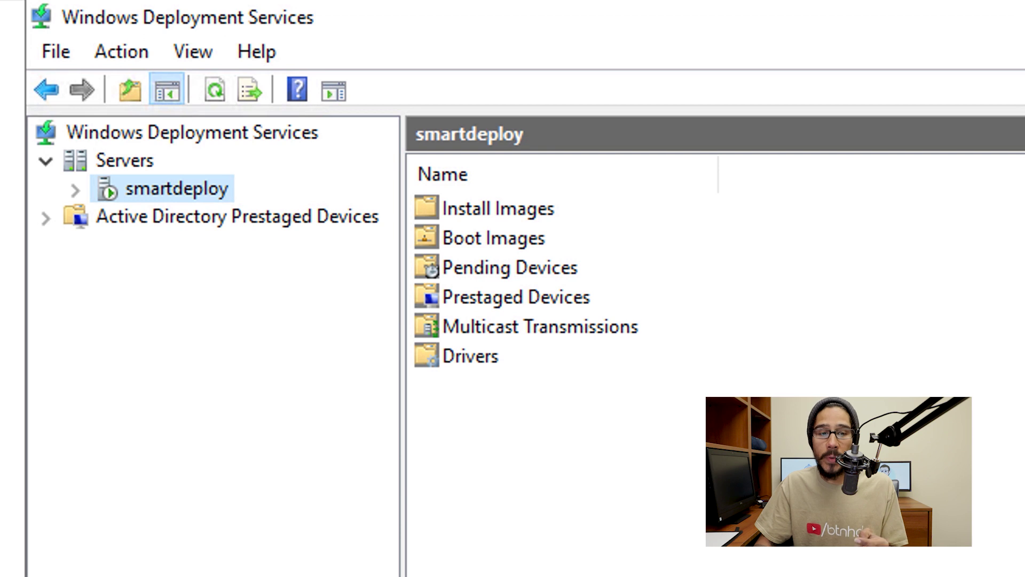
Step: Start the Add Boot Image wizard on the smartdeploy server's Boot Images folder
key(Right)
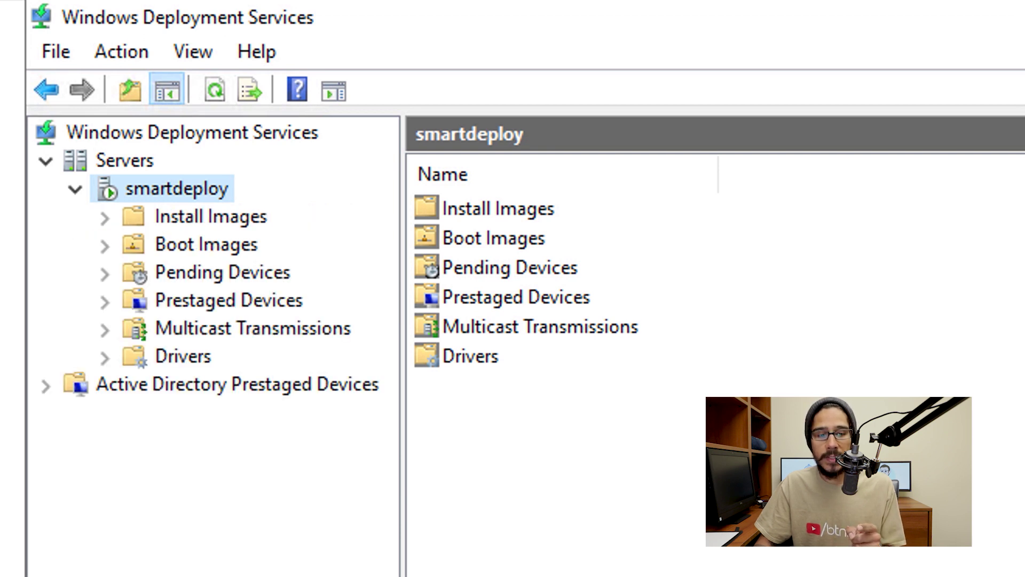
key(Down)
key(Down)
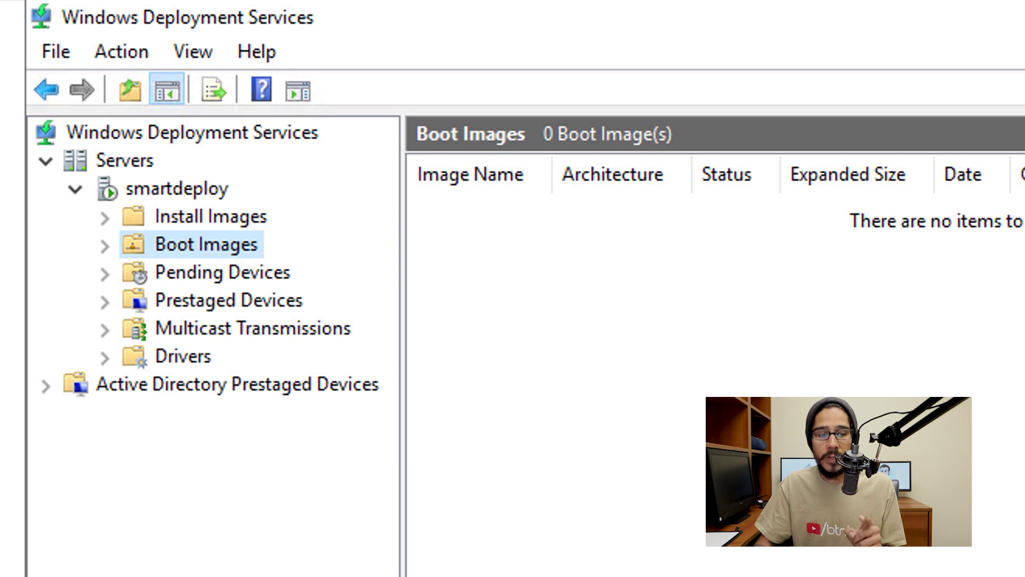
key(shift+F10)
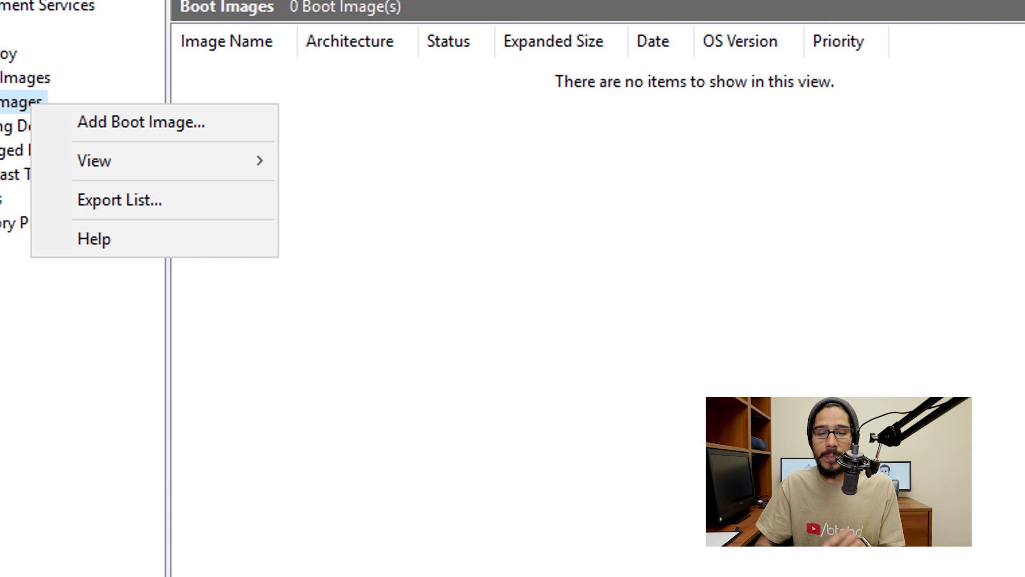
key(Down)
key(Return)
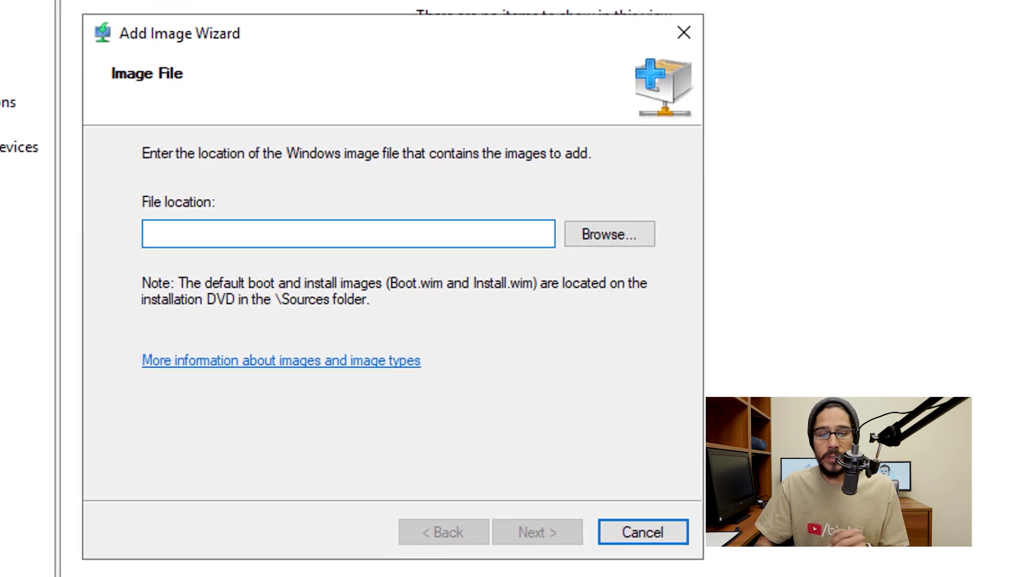
Step: Add SmartDeployWDS.wim as a boot image, keeping its default name
key(Tab)
key(Return)
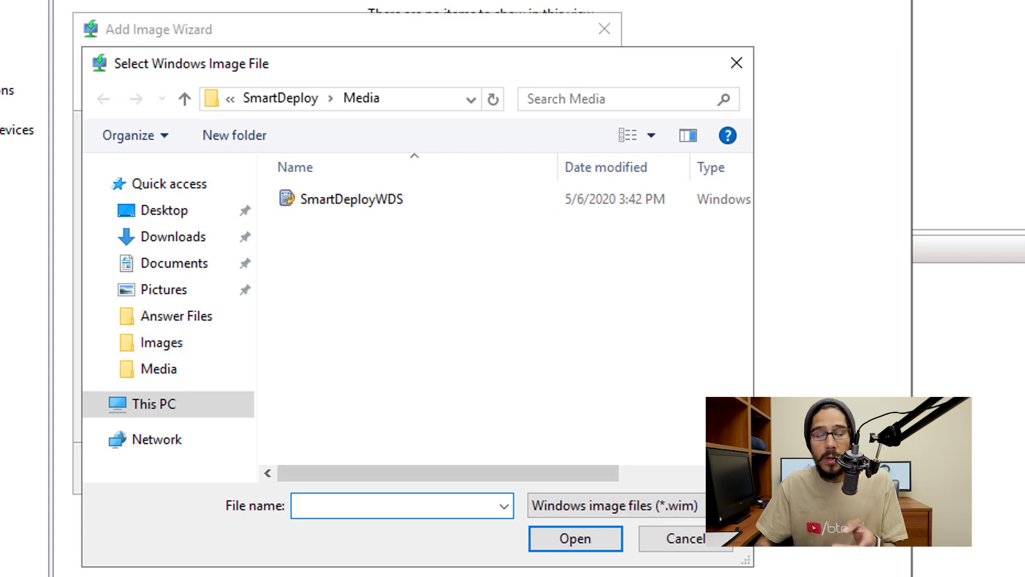
click(352, 199)
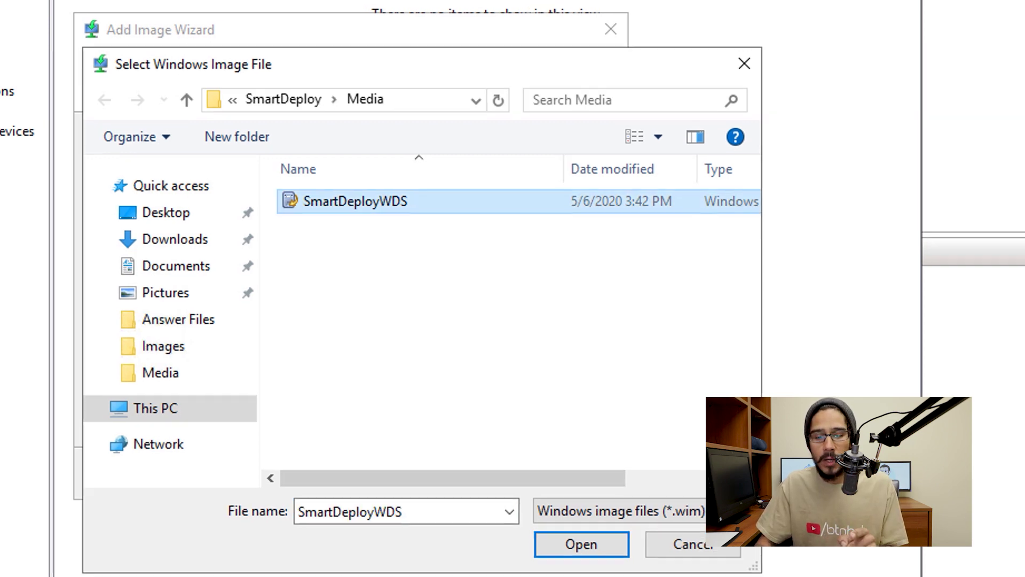
click(575, 538)
key(Return)
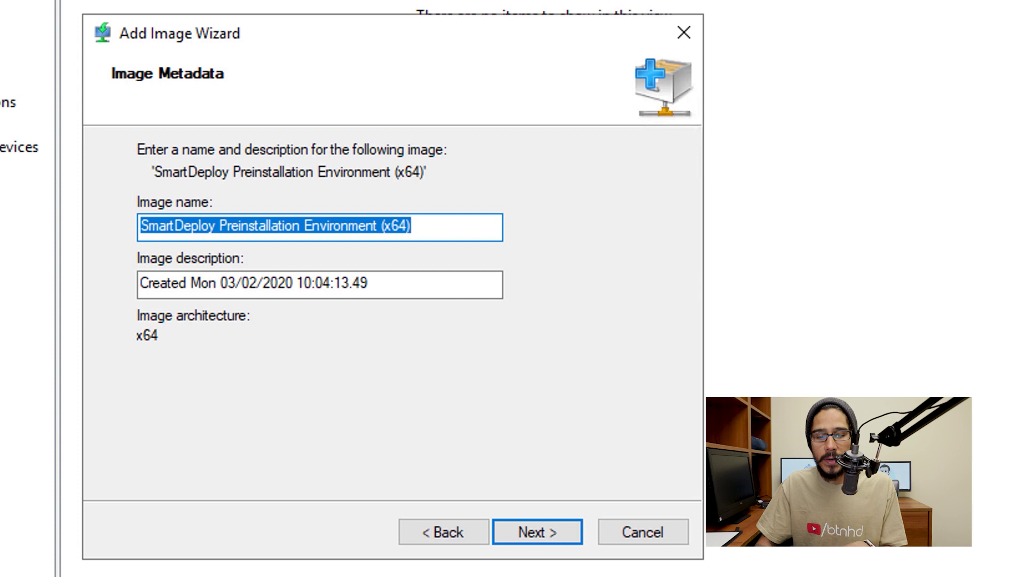
key(Return)
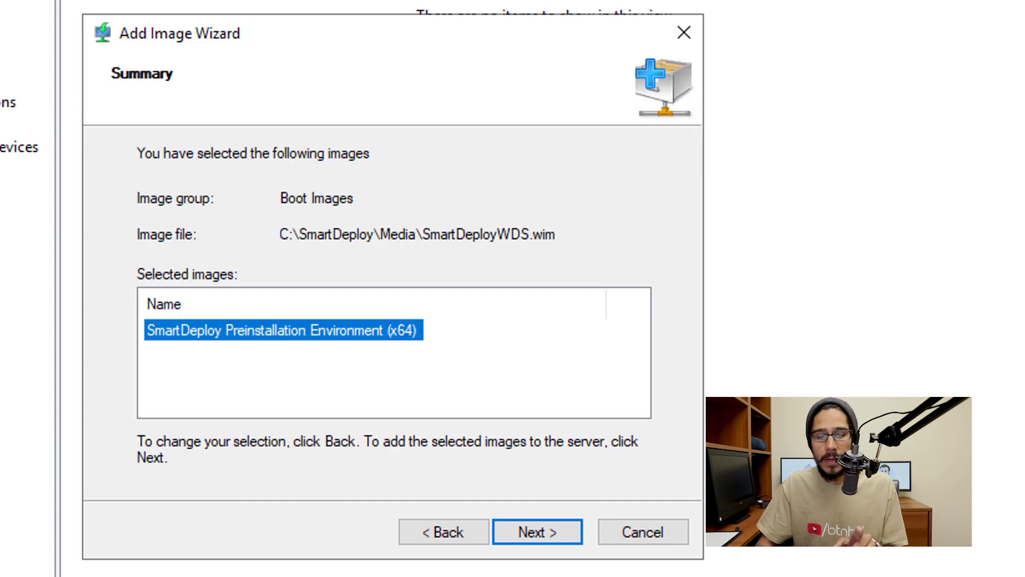
key(Return)
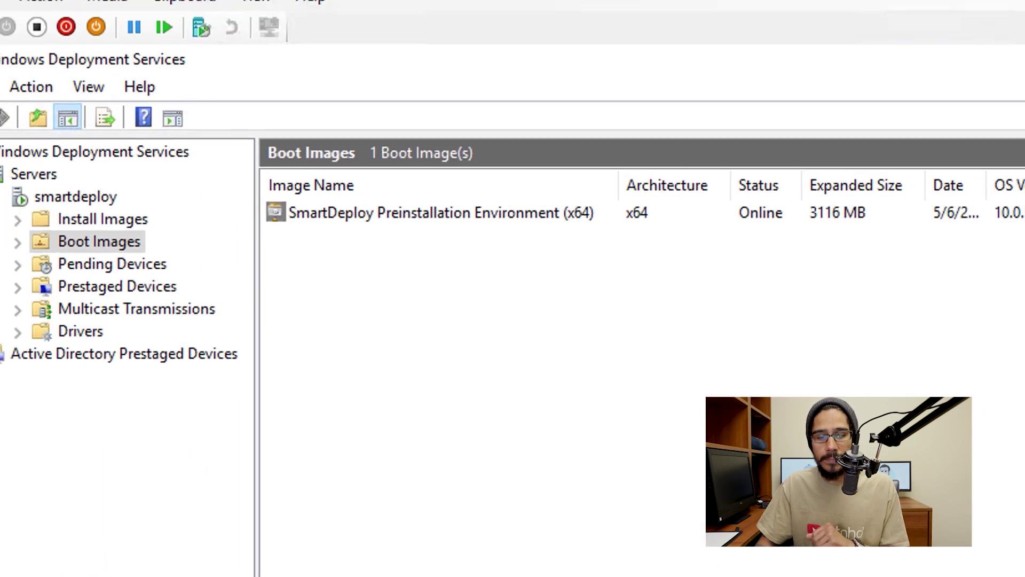